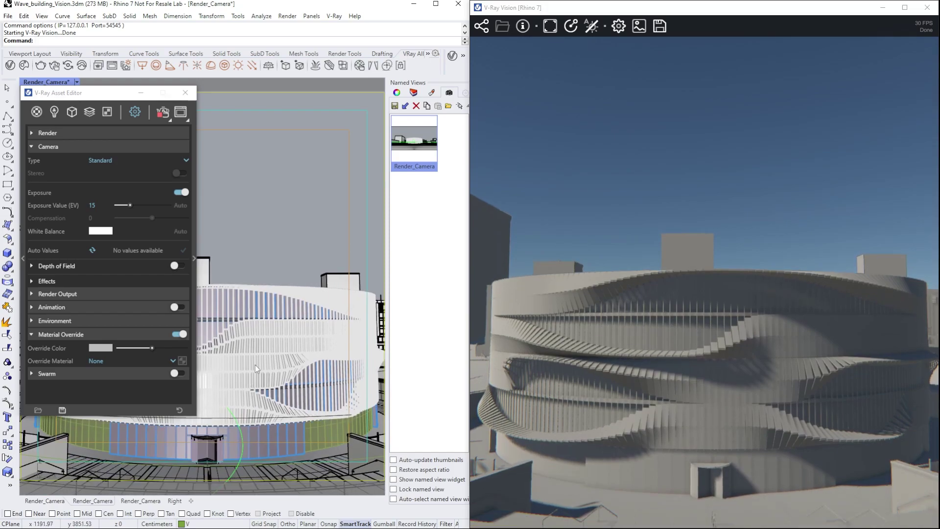
Step: Restore the Render_Camera named view and set the camera's exposure value to 17.28
double_click(414, 141)
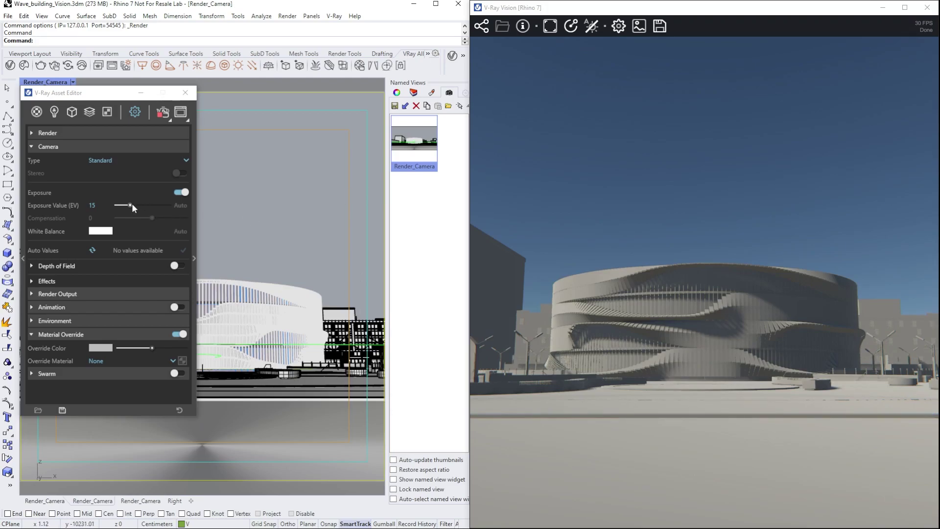
click(131, 205)
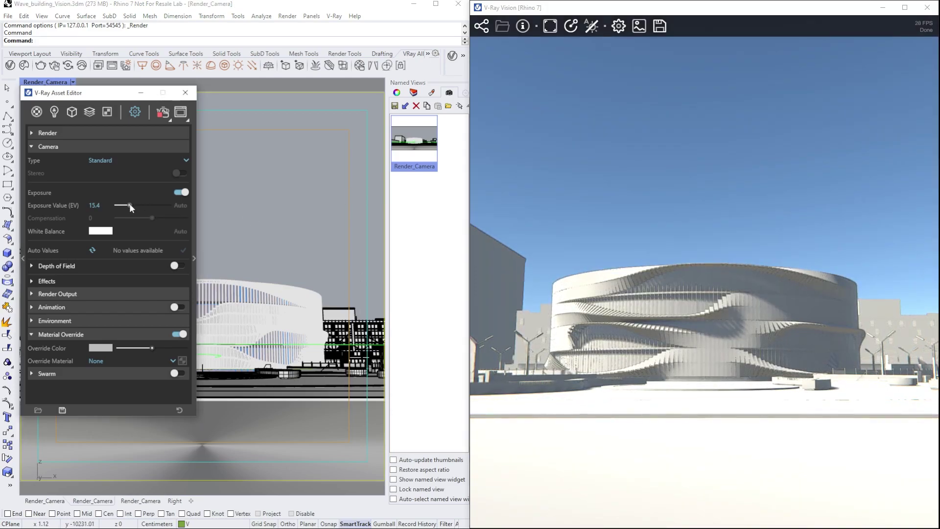
drag(130, 205, 127, 204)
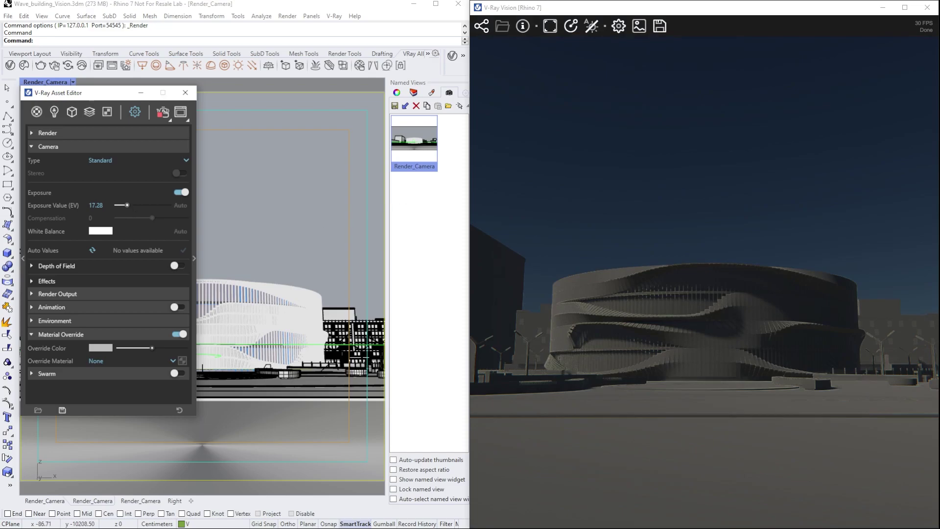
Step: Turn on auto exposure in V-Ray Vision and disable the scene's material override
click(592, 27)
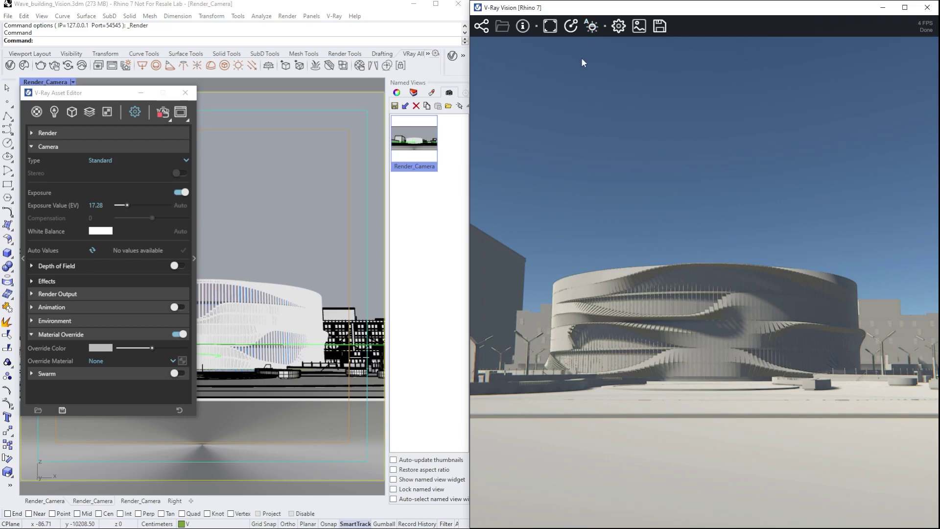
click(180, 335)
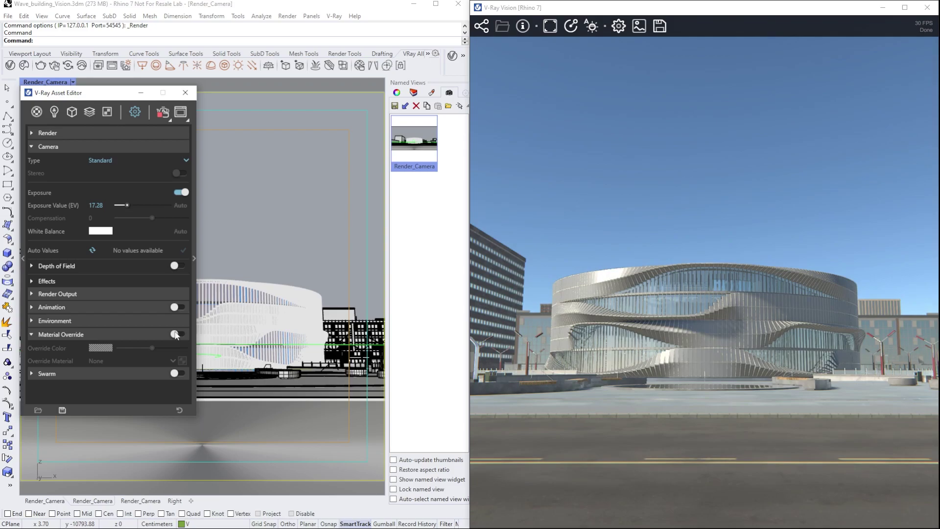
Step: Import the downloaded Ginkgo Biloba 002 tree from Chaos Cosmos and place it in front of the building's right side
click(162, 112)
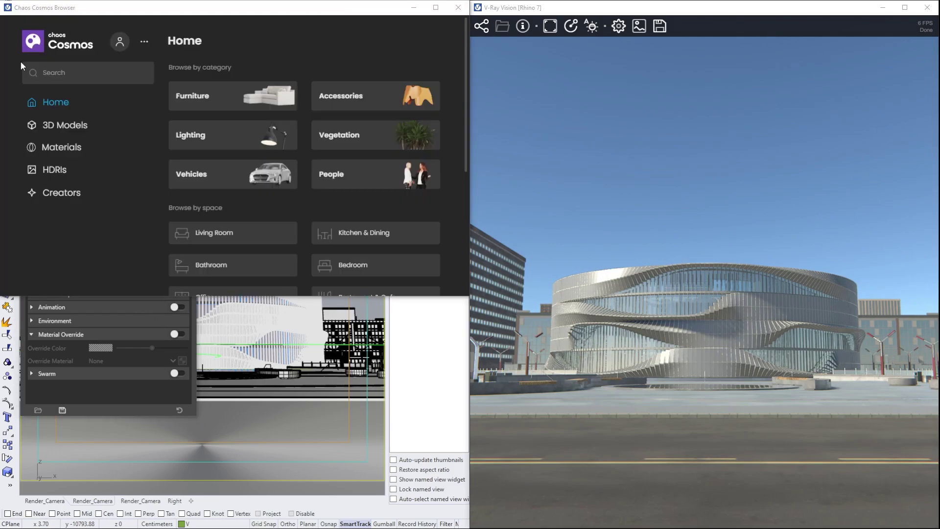
click(66, 126)
click(72, 217)
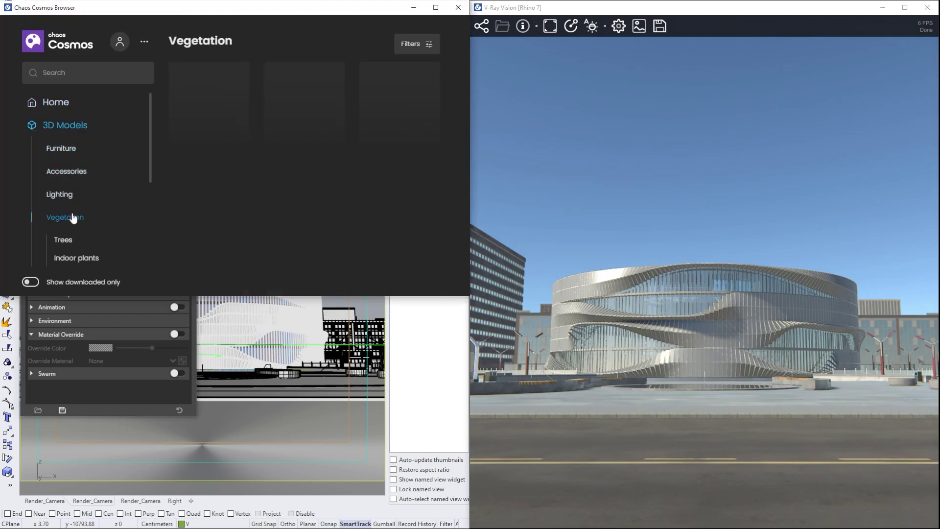
click(72, 244)
click(34, 284)
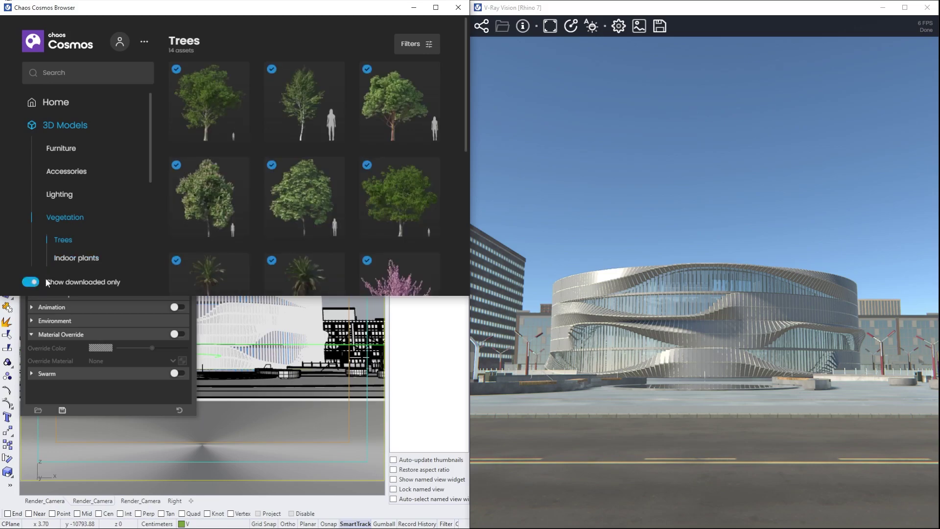
drag(465, 147, 460, 263)
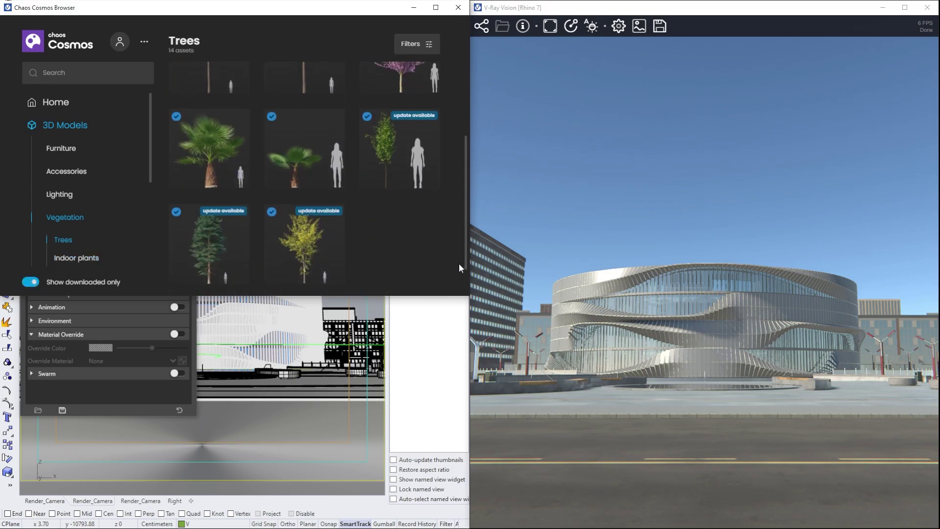
click(333, 273)
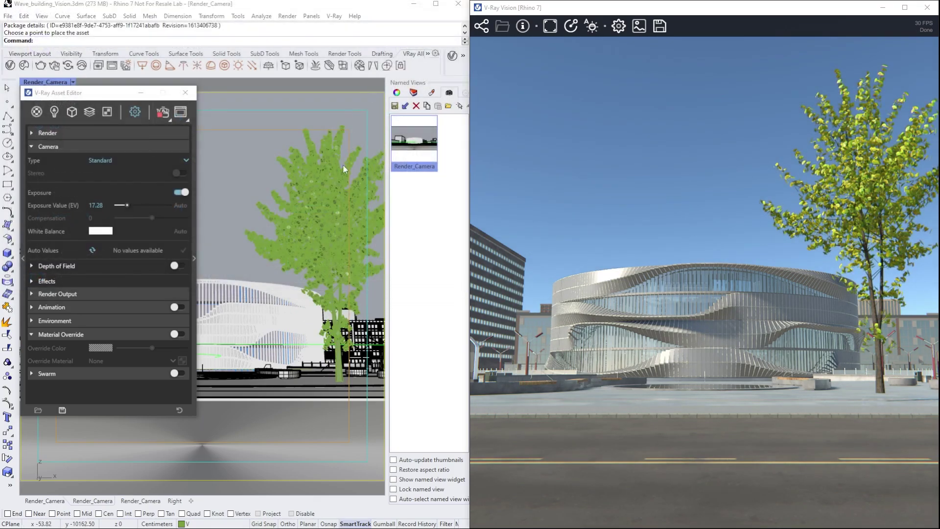
Step: Rotate the ginkgo tree around the base of its trunk
click(345, 160)
text(Rotate)
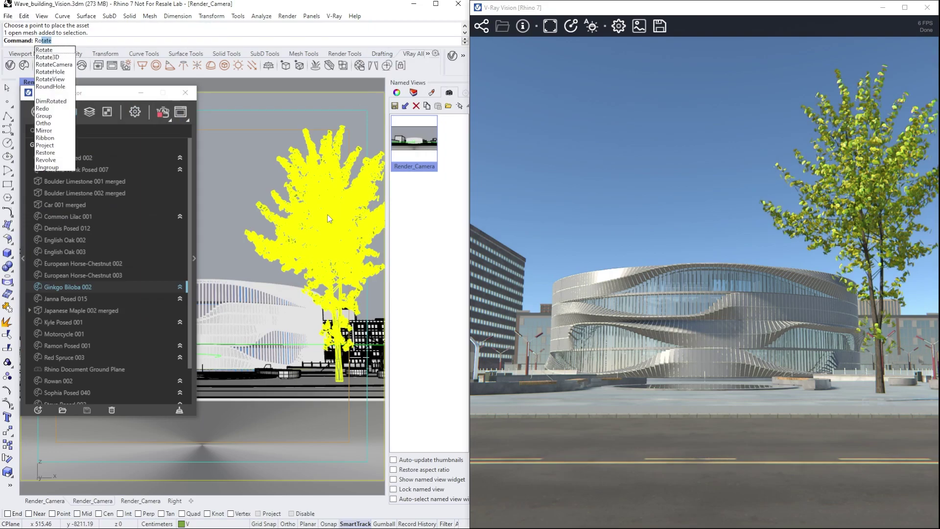
key(Return)
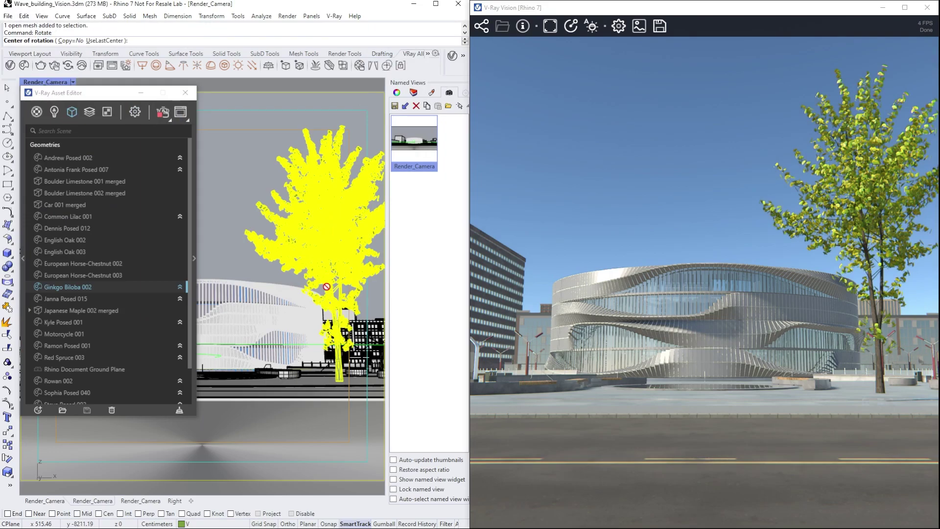
click(339, 380)
click(318, 386)
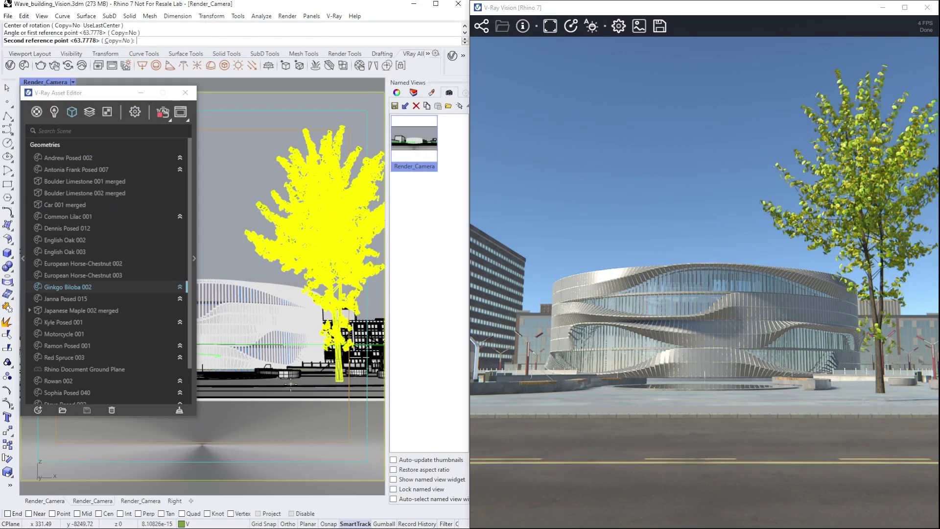
click(297, 392)
Step: Scale the ginkgo tree down from a base point on the ground
text(Scale)
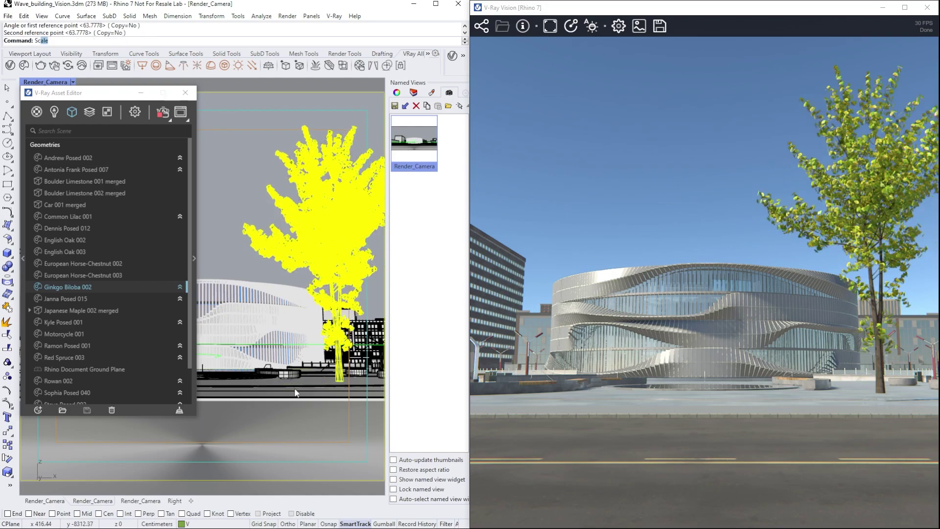
key(Return)
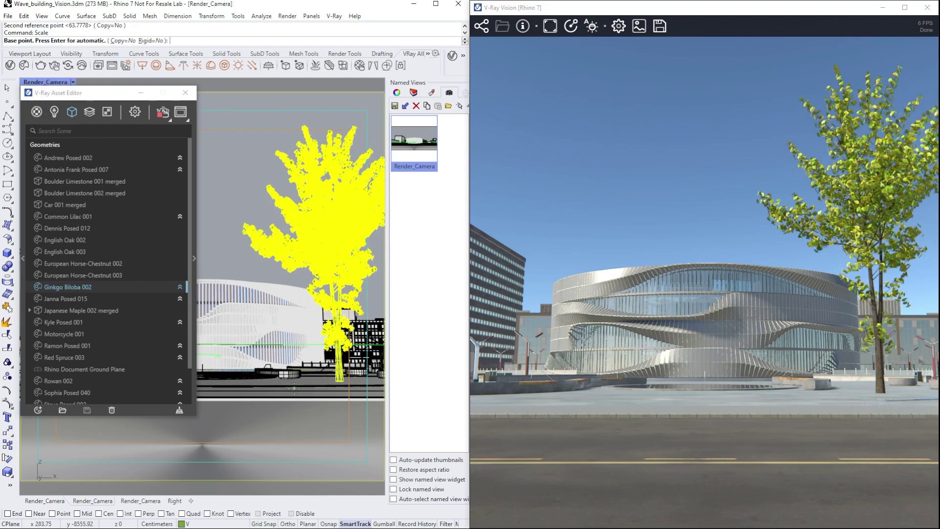
click(244, 377)
click(224, 379)
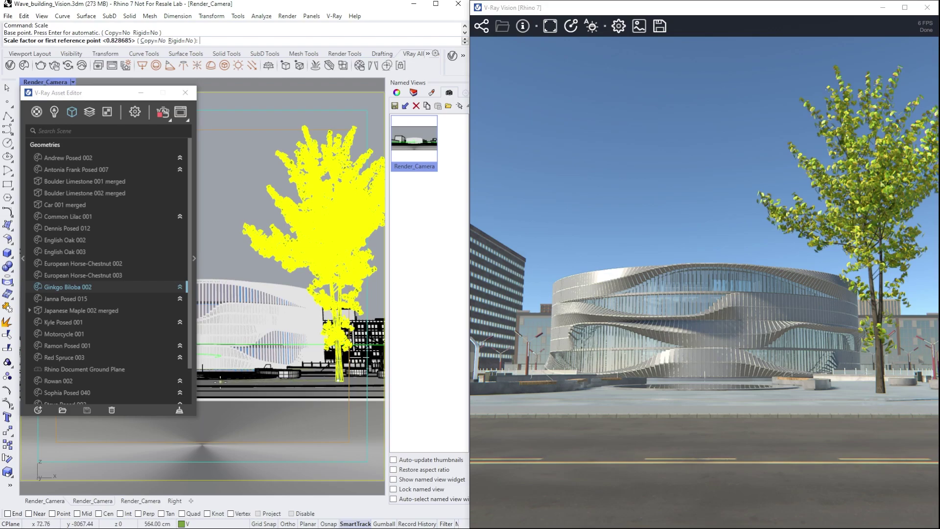
click(251, 382)
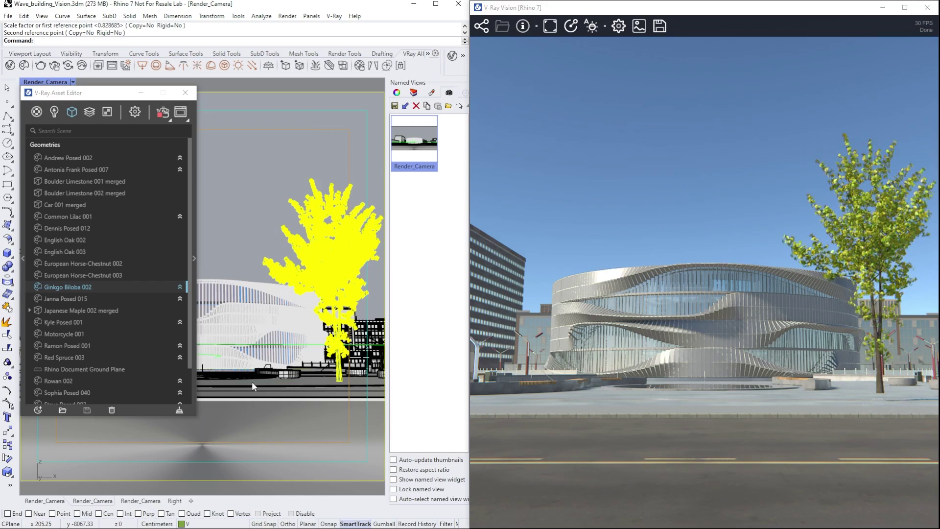
Step: Delete the ginkgo tree and turn on the Cosmos layer
key(Delete)
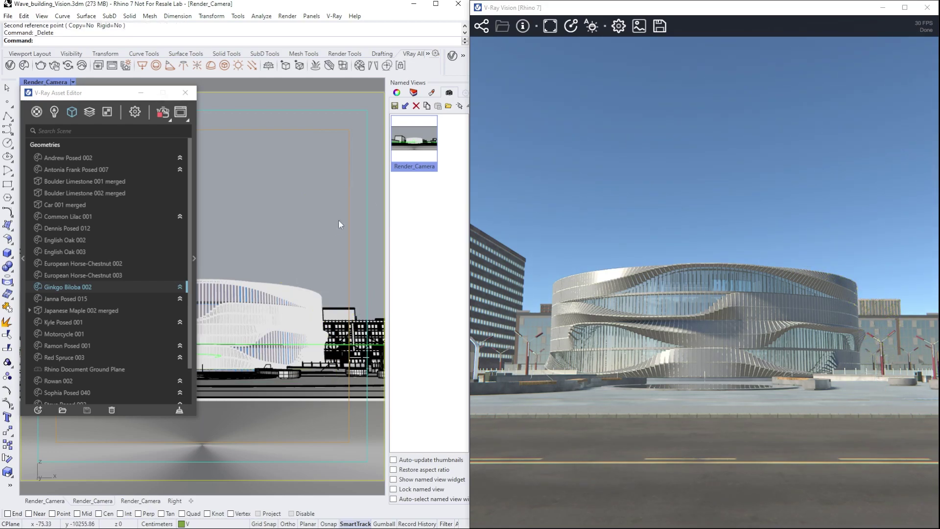
click(414, 93)
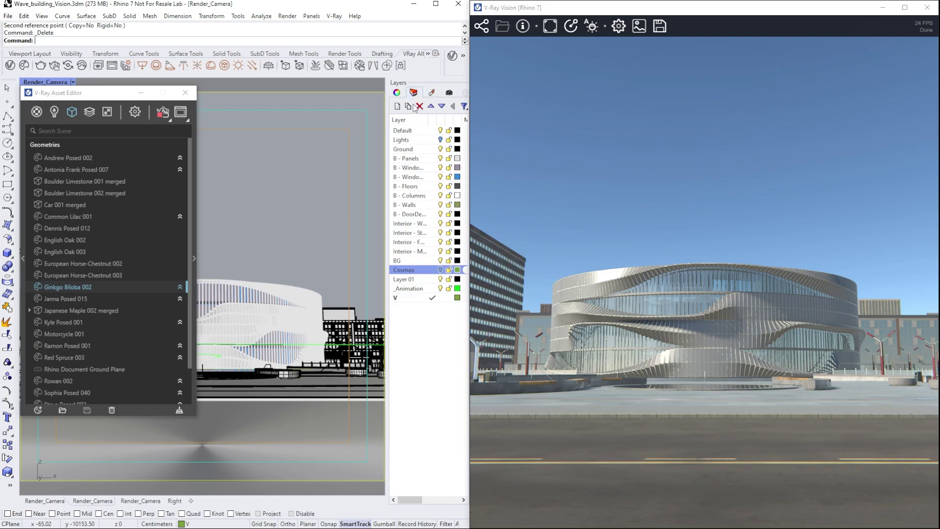
click(440, 270)
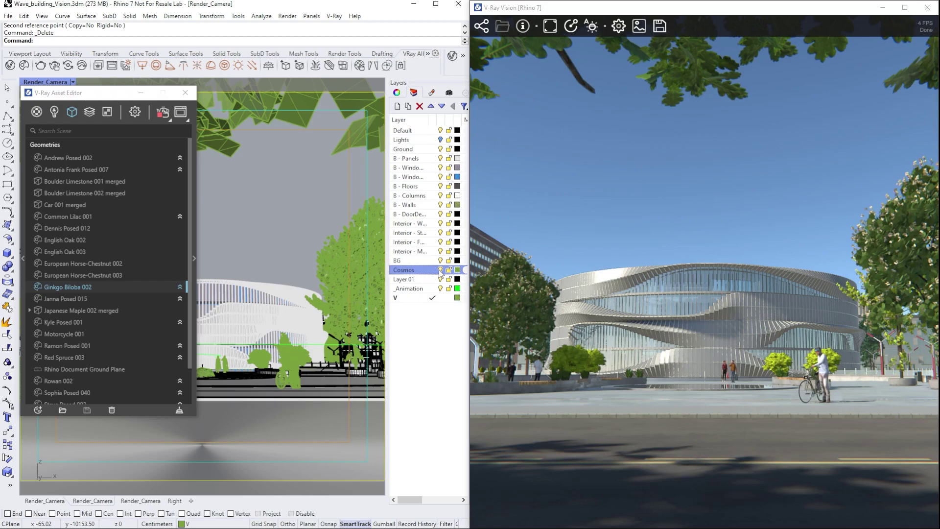
Step: Try the Low and Medium shadows quality options in V-Ray Vision and set the quality back to High
click(619, 26)
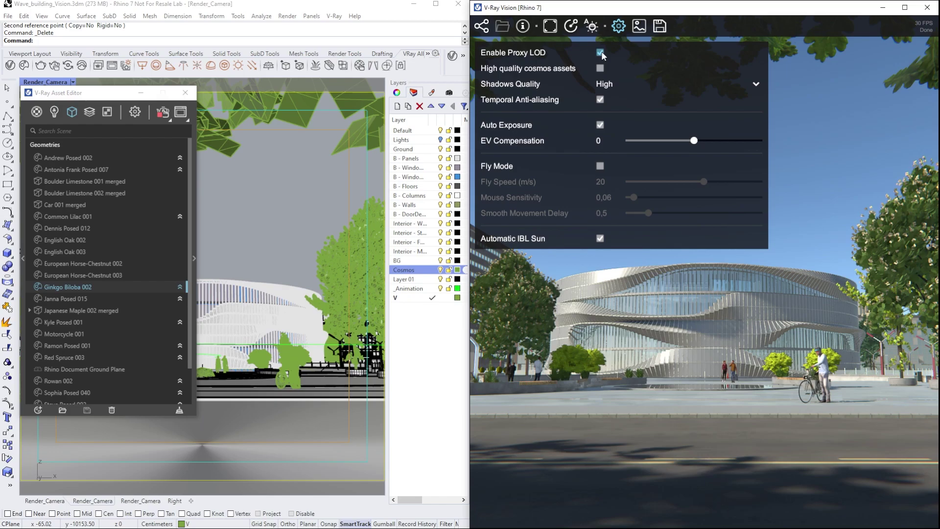
click(606, 85)
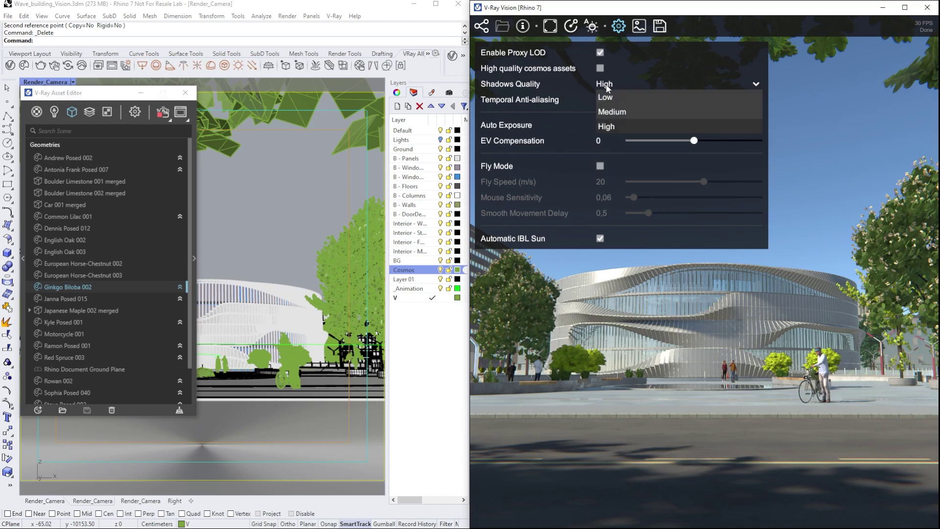
click(606, 94)
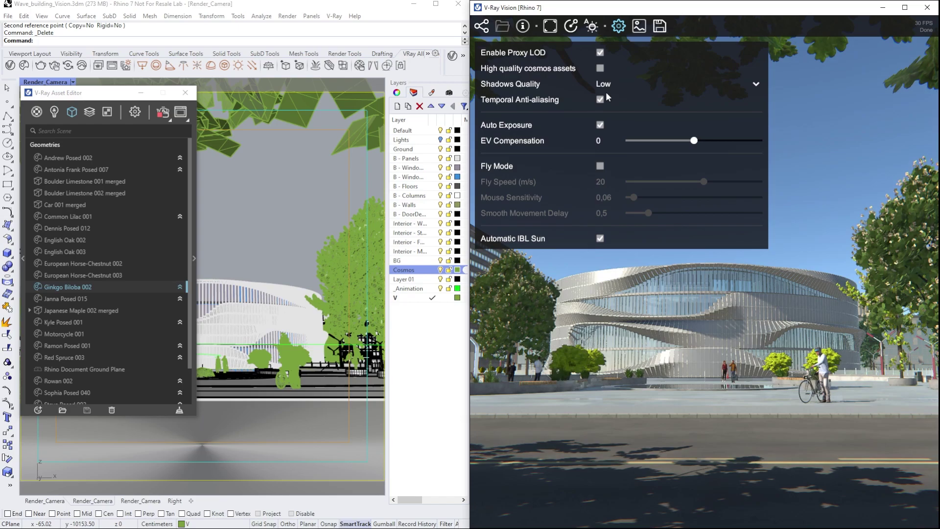
click(610, 83)
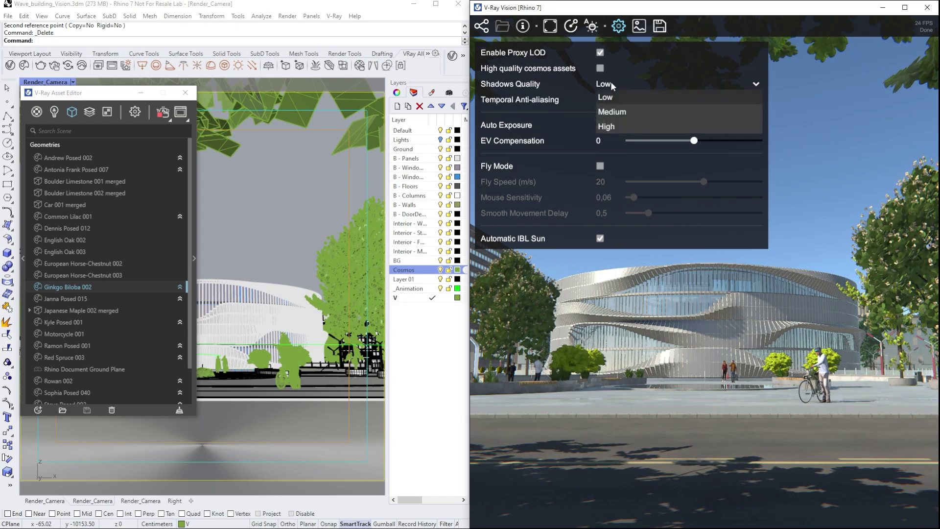
click(619, 111)
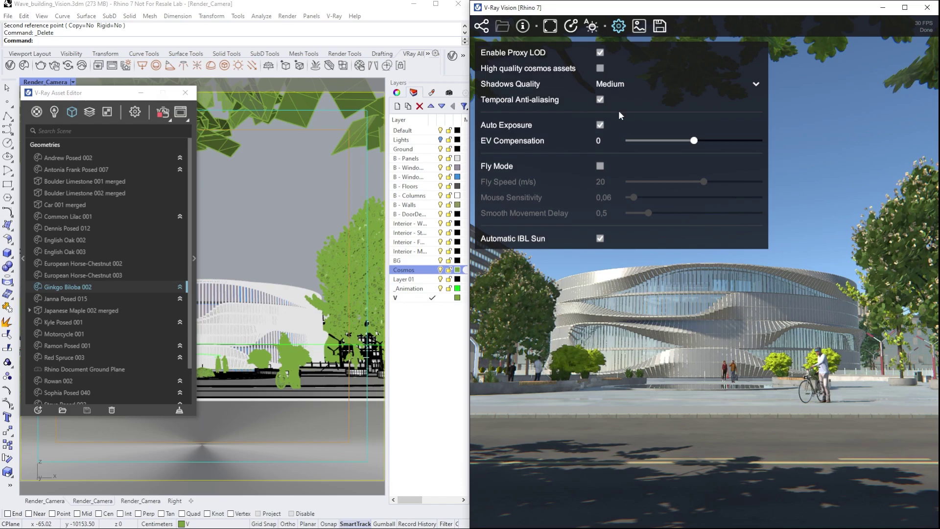
click(625, 84)
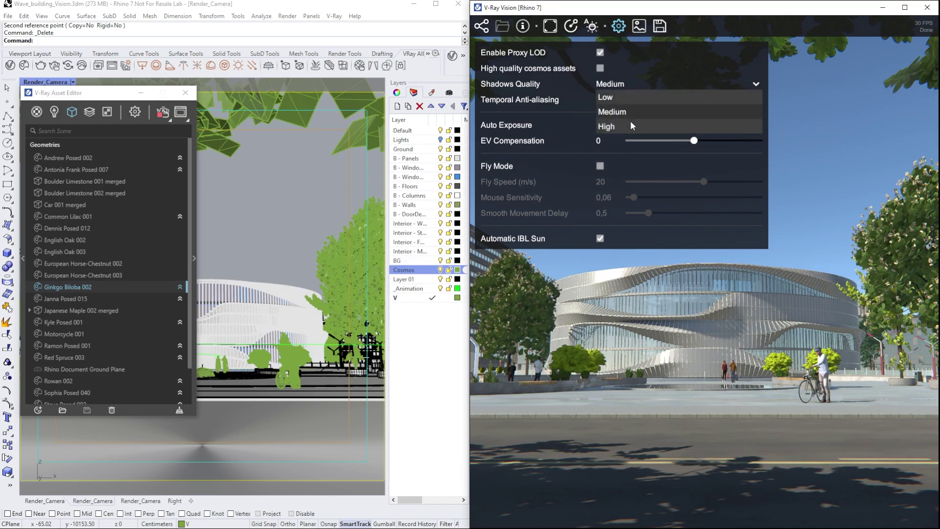
click(628, 125)
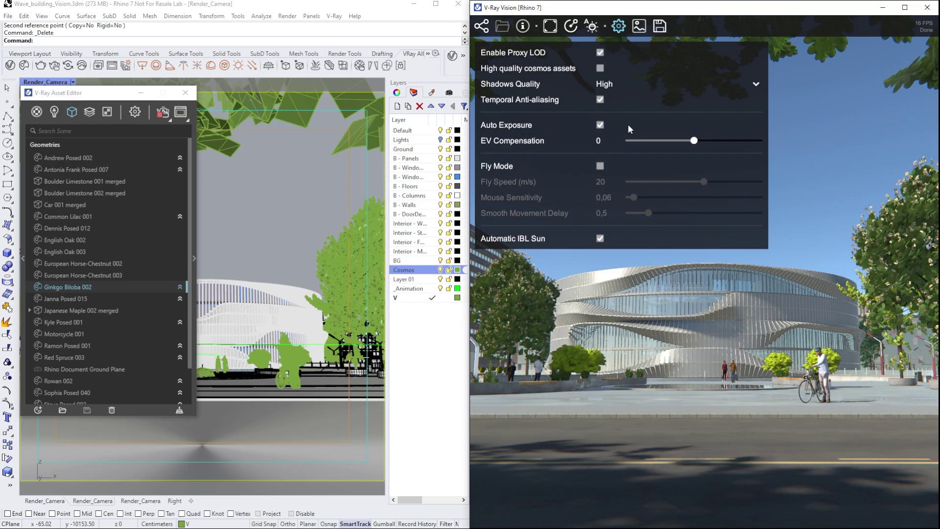
Step: Enable high quality Cosmos assets in V-Ray Vision and restart its live link to apply the setting
click(600, 69)
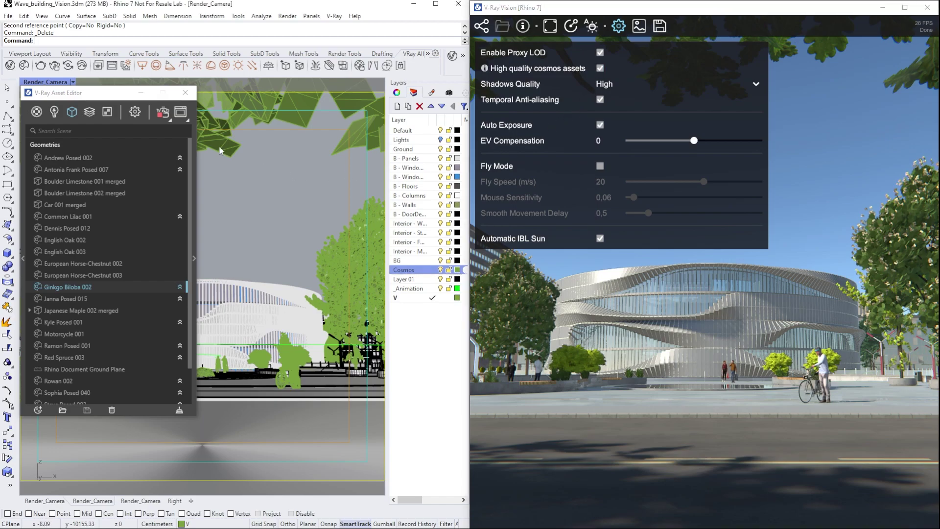
click(163, 111)
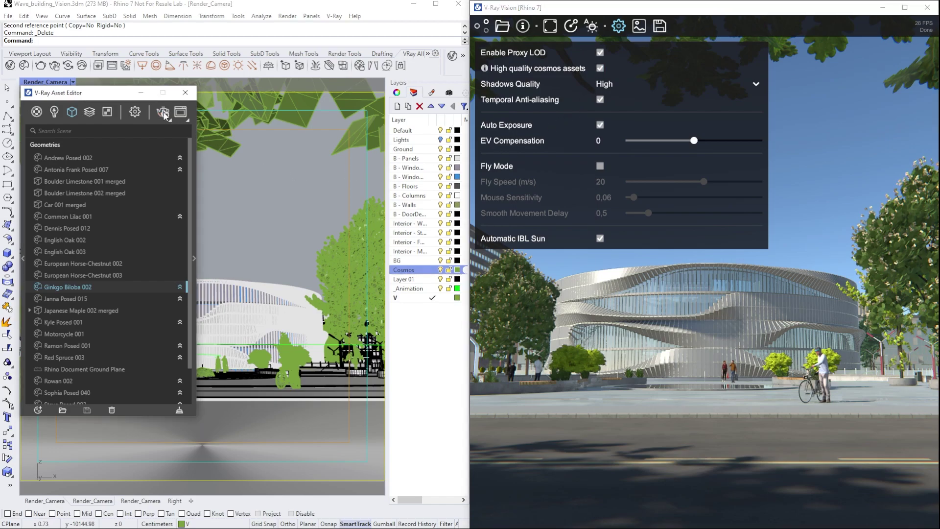
click(68, 66)
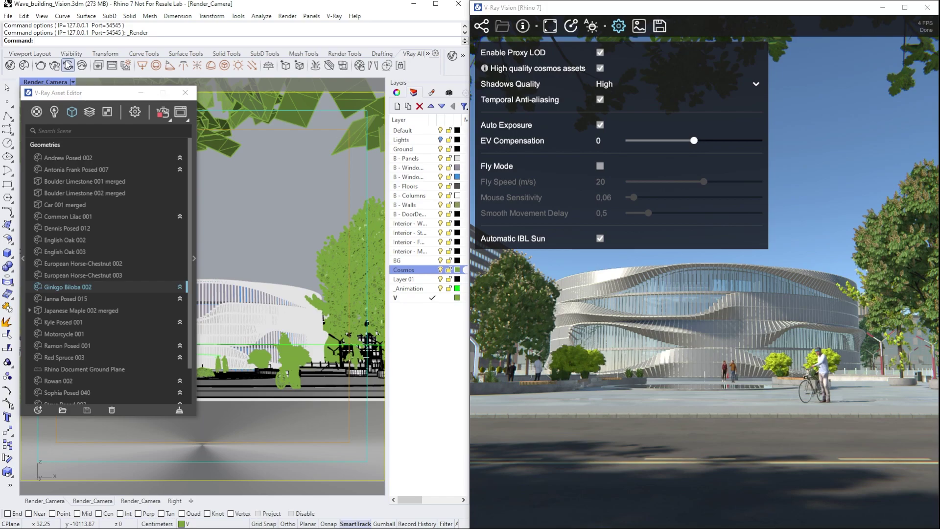
Step: Lower the EV compensation in V-Ray Vision and reset it to 0
drag(694, 142, 685, 143)
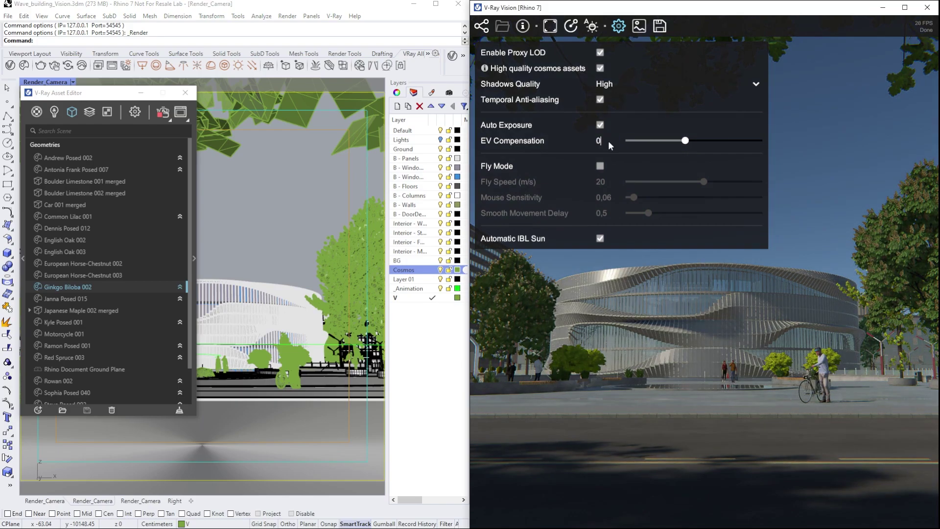
key(Return)
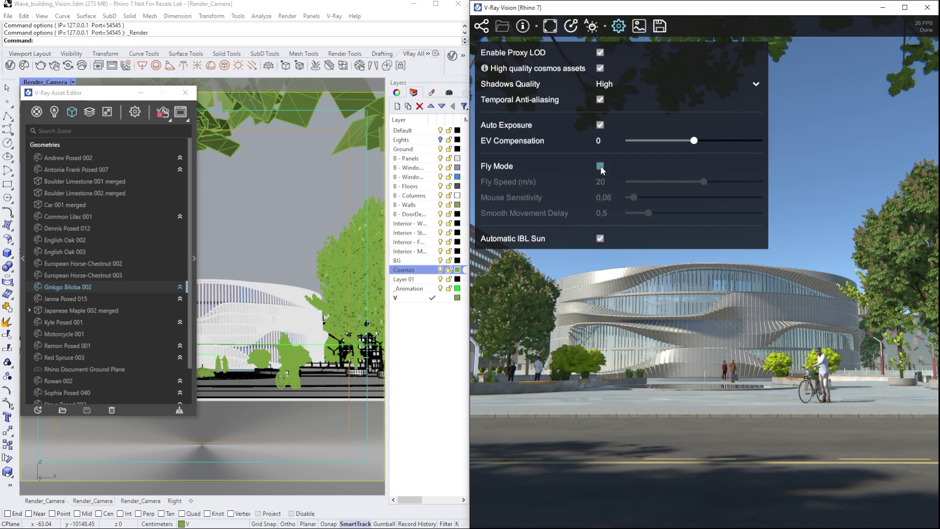
Step: Enable fly mode with a fly speed of 2 m/s and fly forward through the scene
click(601, 166)
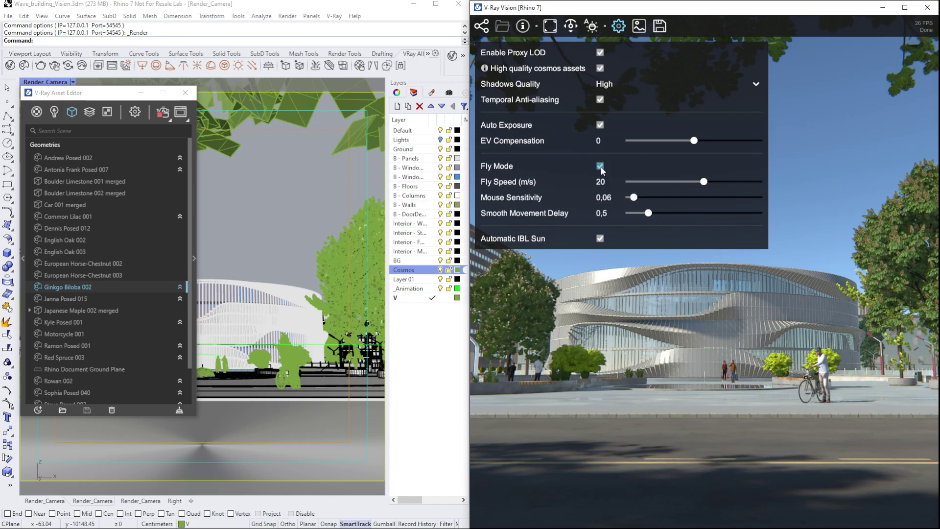
double_click(605, 183)
text(2)
key(Return)
click(618, 26)
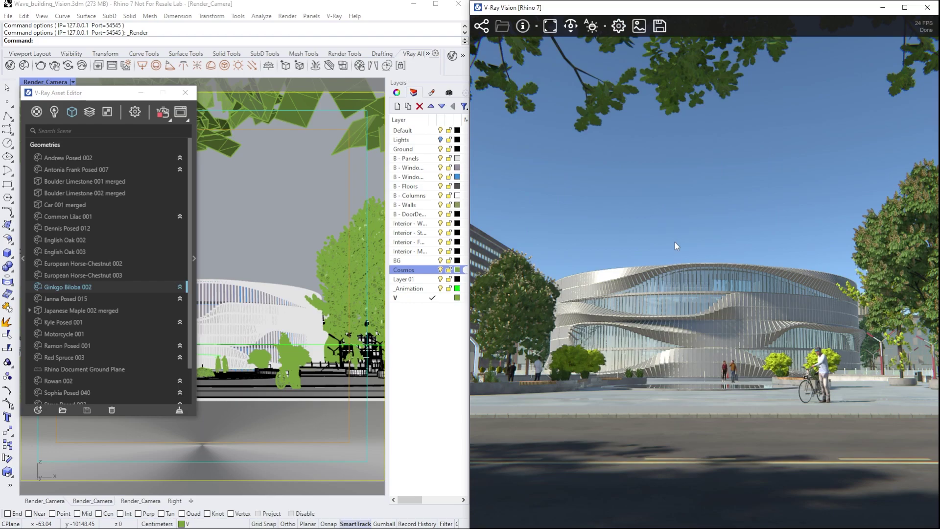
key(w)
Step: Set the tonemapping curve to ACES Curve and adjust exposure to 0.4, contrast to -0.714, saturation to 19.285 and temperature to -10
click(639, 26)
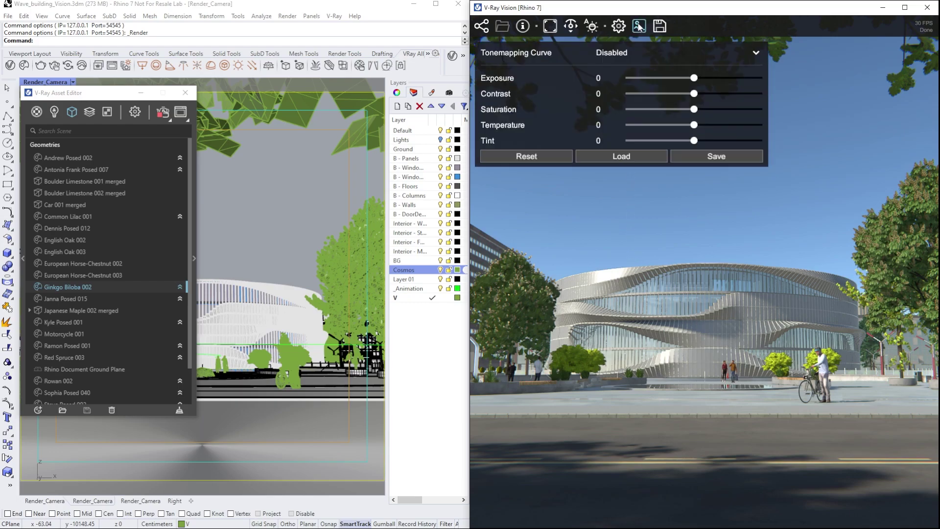
click(631, 52)
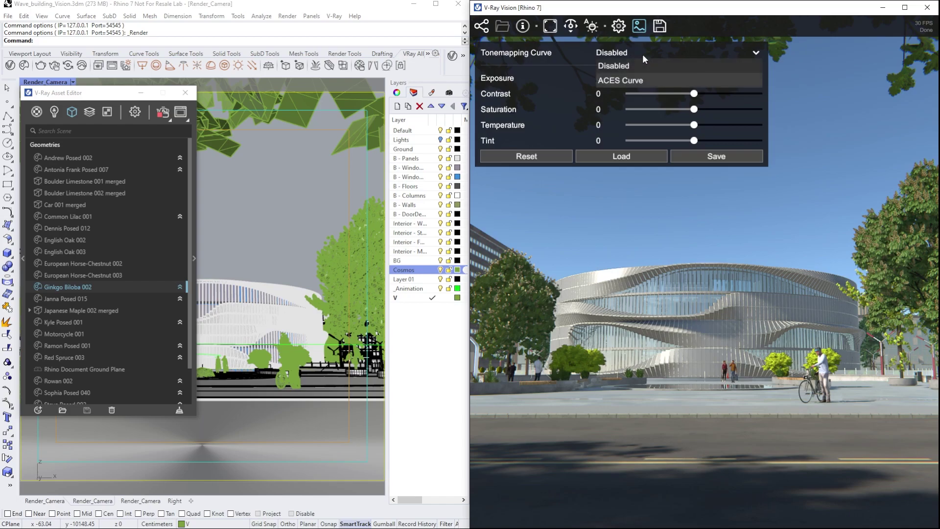
click(645, 80)
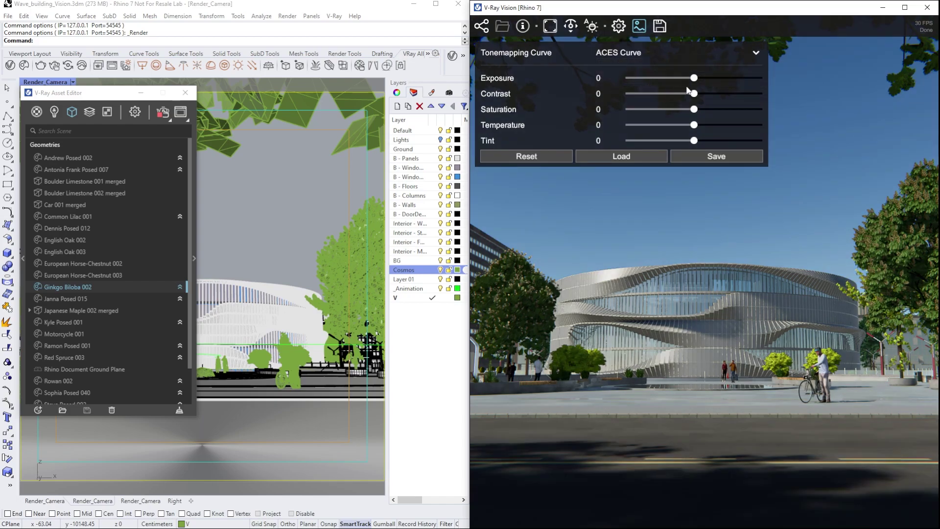
drag(695, 78, 689, 126)
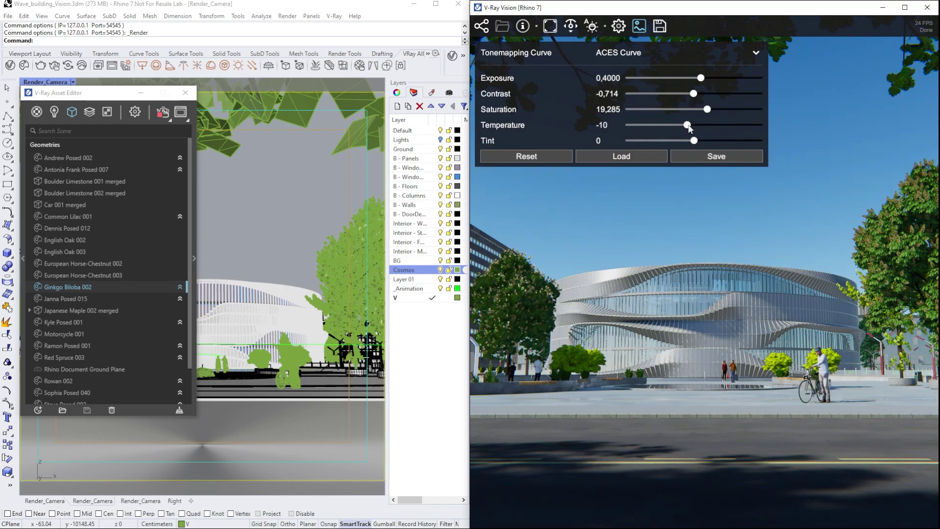
Step: Save the color correction settings to a file named CC
click(687, 153)
text(CC)
key(Return)
Step: Set the image export's output file to Still_Image in the Wave_Building folder
click(660, 26)
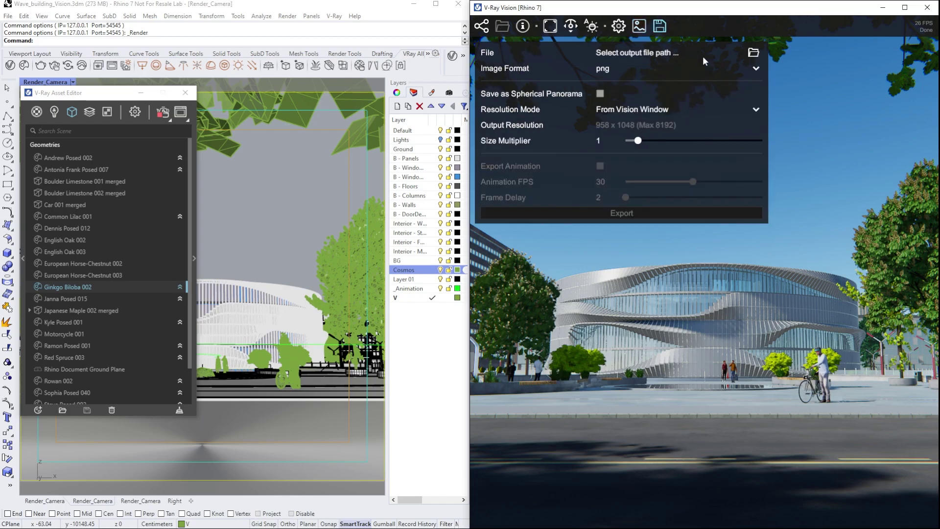
click(753, 53)
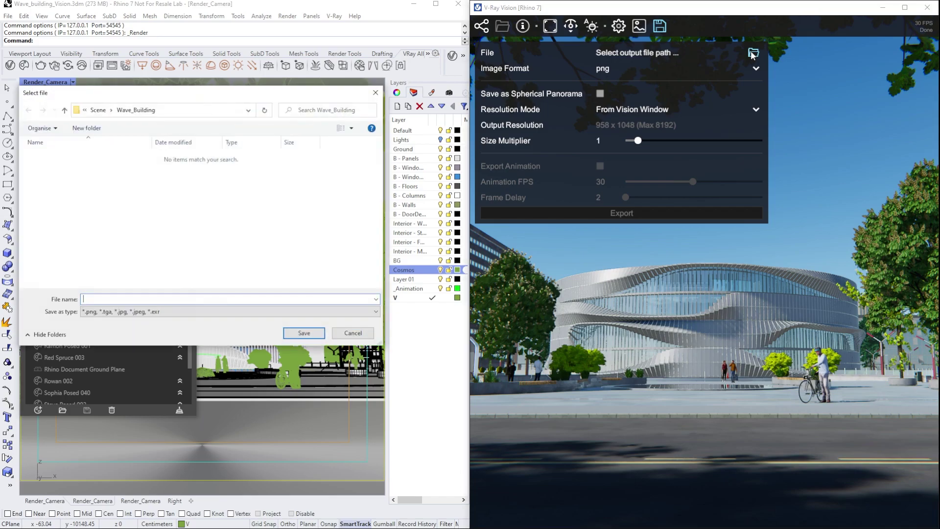
text(Still)
text(_001)
key(Return)
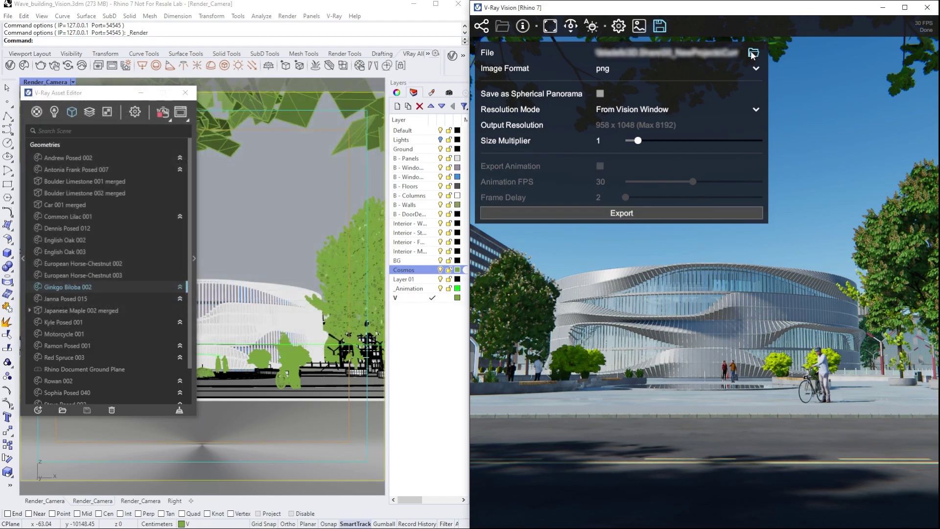
Step: Export the still as png at the From Vision Window resolution with a size multiplier of 2
click(756, 70)
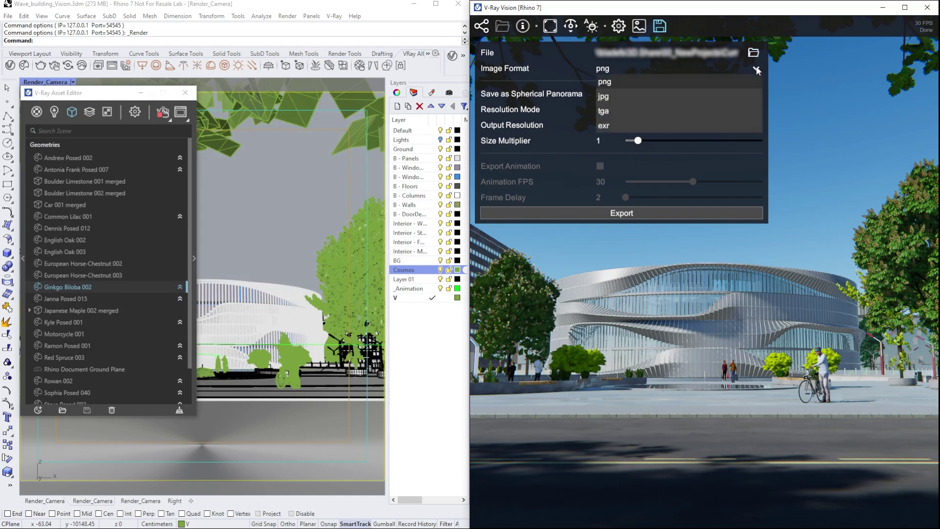
click(757, 70)
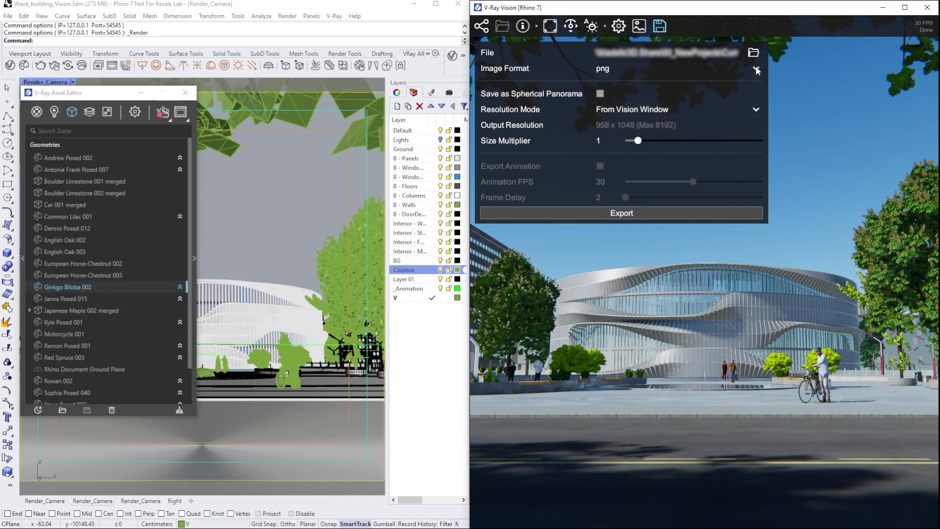
click(760, 109)
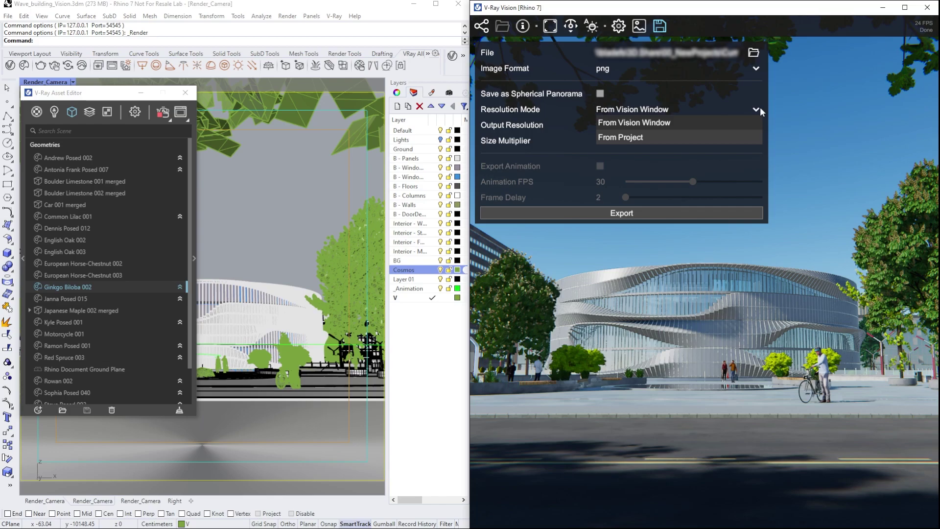
click(760, 106)
drag(633, 140, 646, 142)
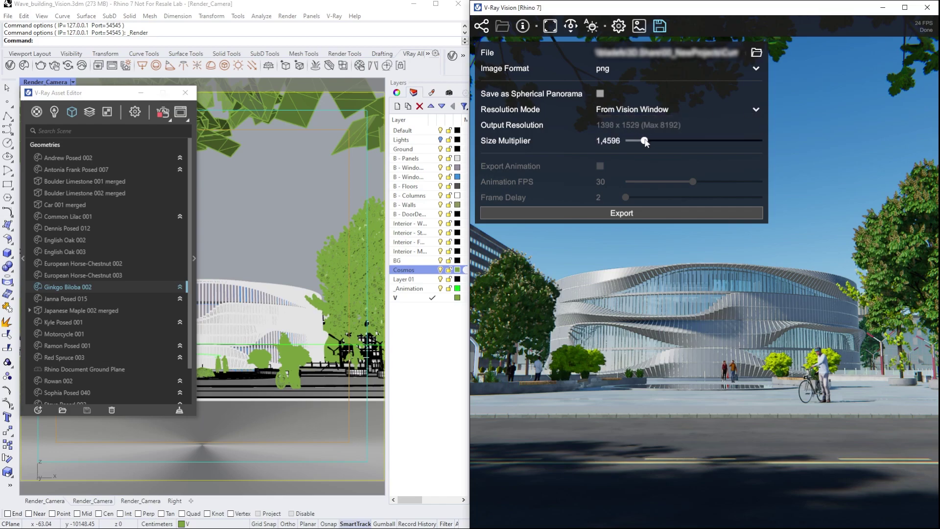
double_click(624, 143)
text(2)
click(623, 213)
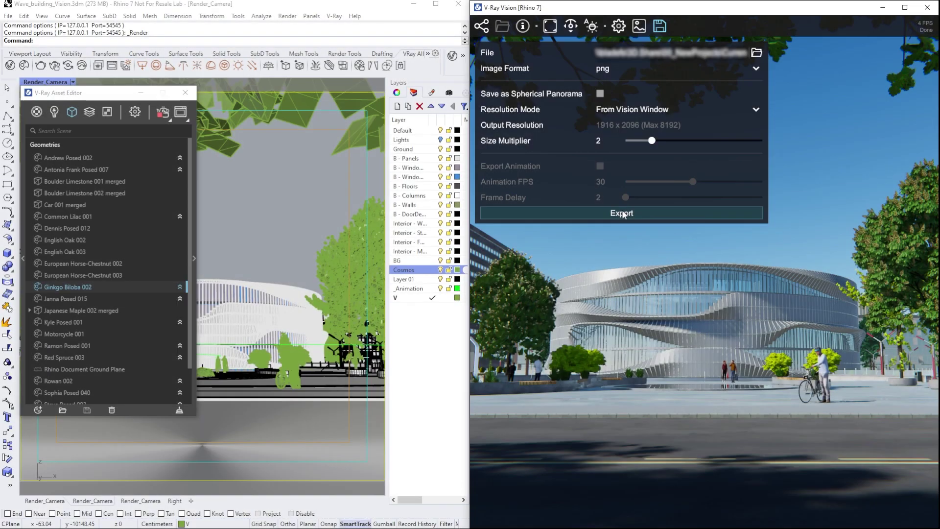
click(659, 27)
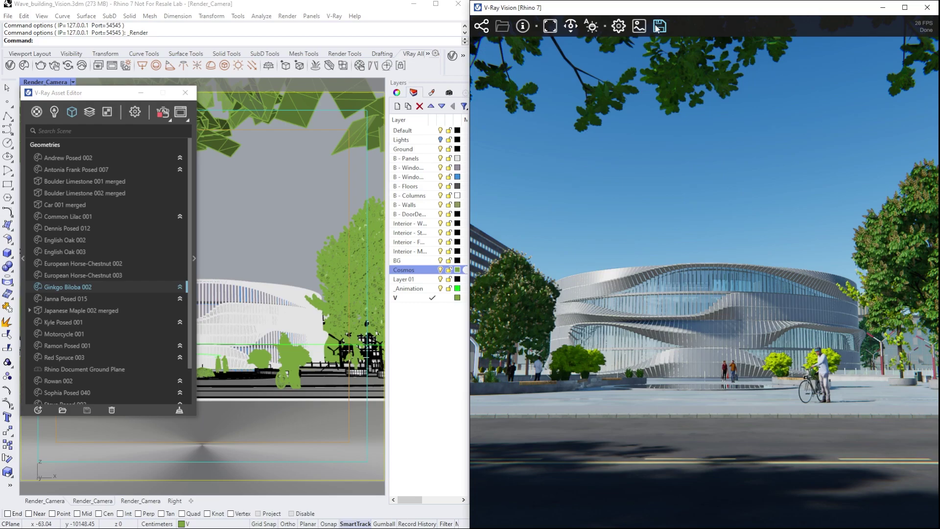
Step: Stop the V-Ray Vision live link and restart it with the Animation render setting enabled
click(194, 119)
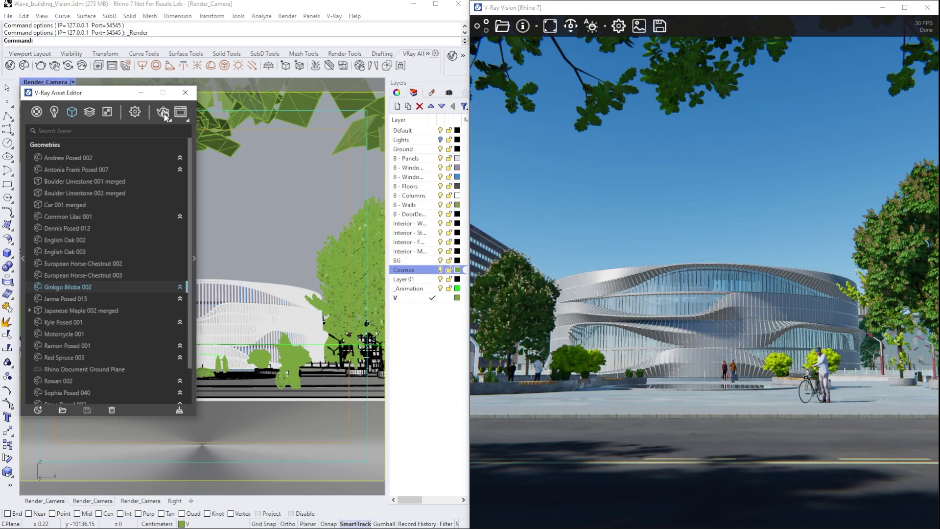
click(137, 113)
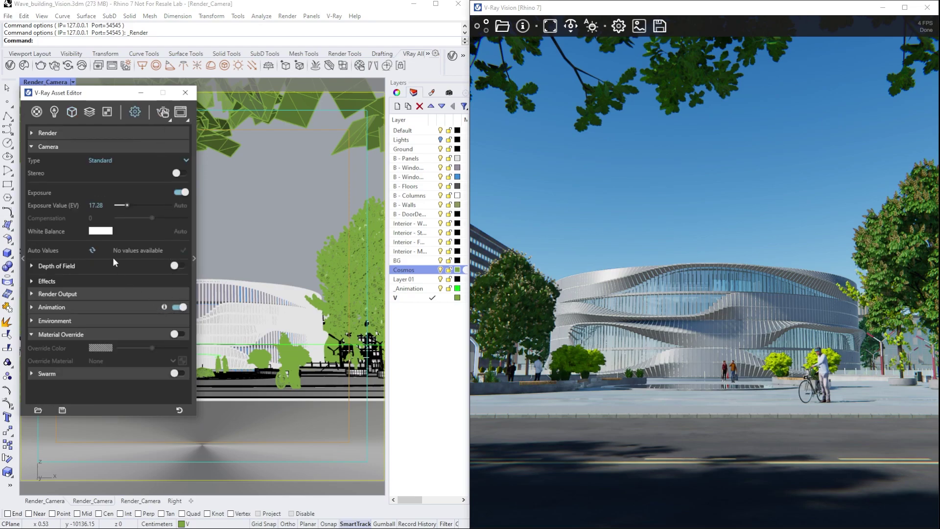
click(68, 65)
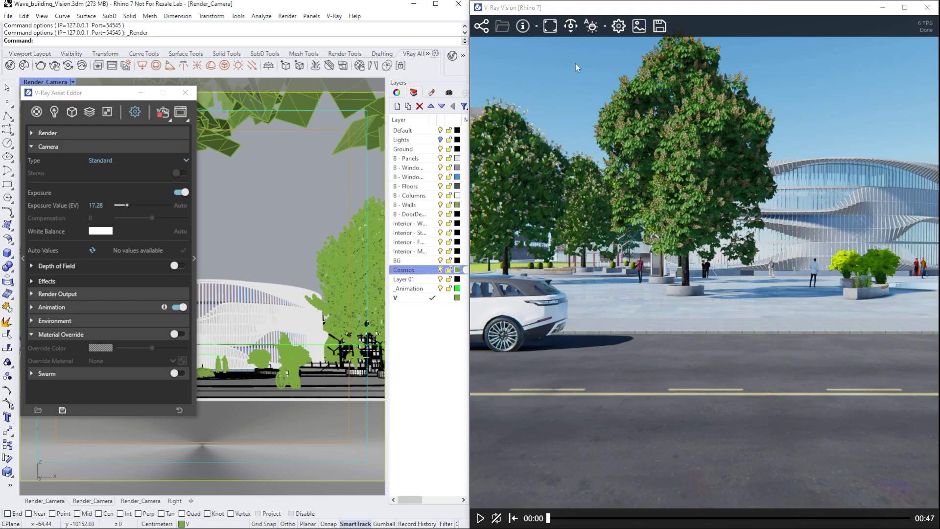
Step: Turn off Temporal Anti-aliasing and play the animation up to 00:09
click(620, 28)
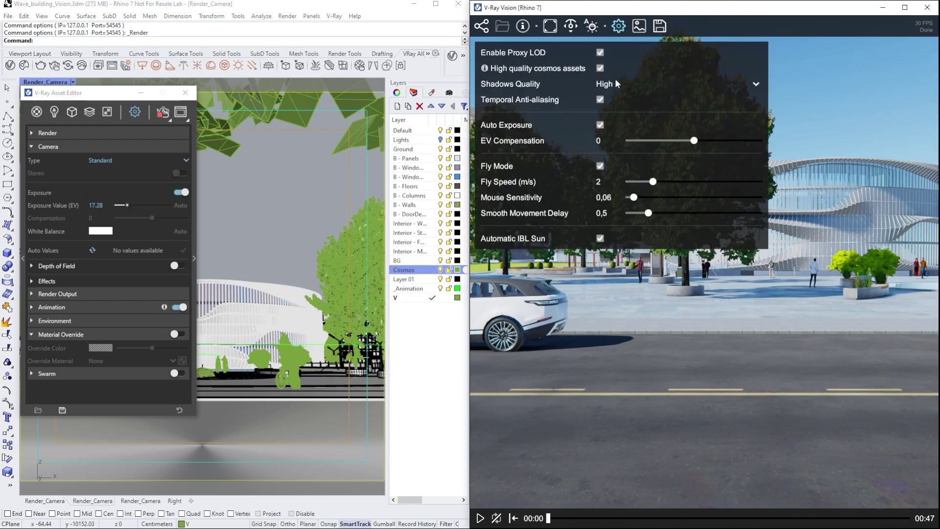
click(599, 101)
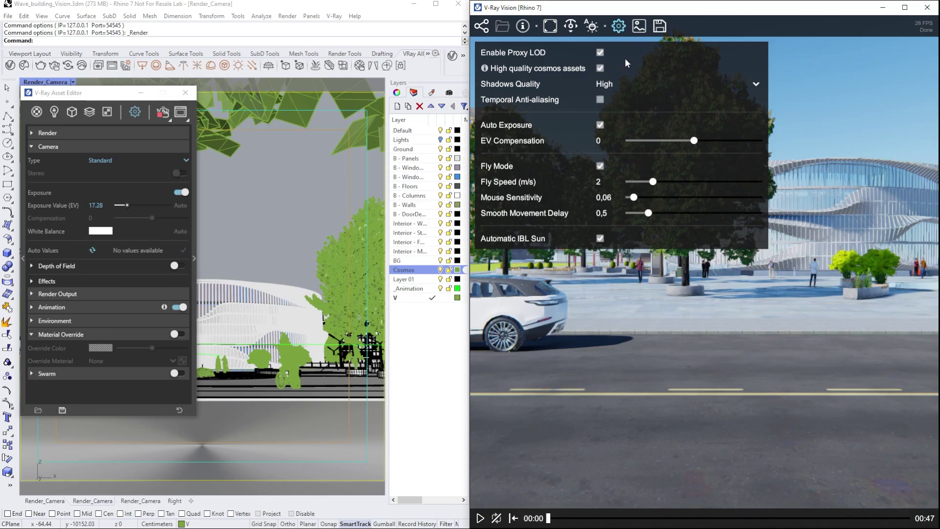
click(619, 26)
click(481, 517)
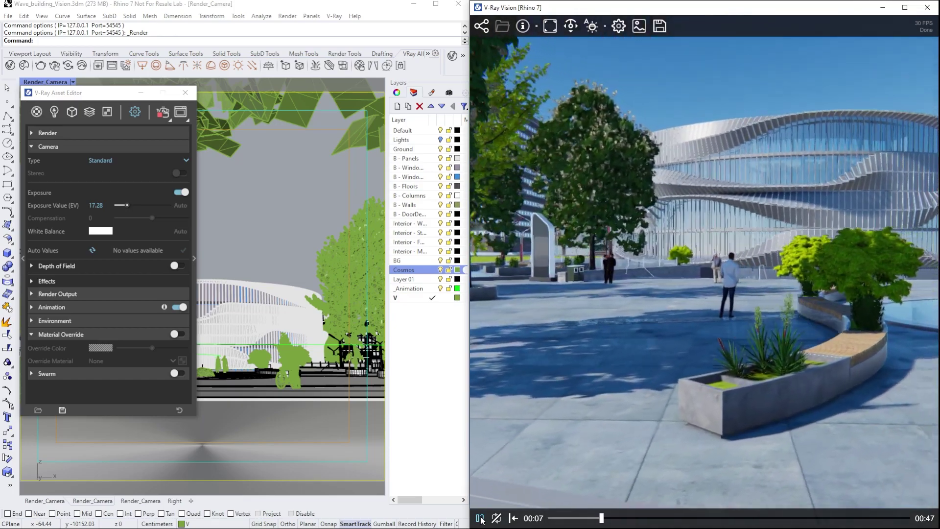
click(481, 517)
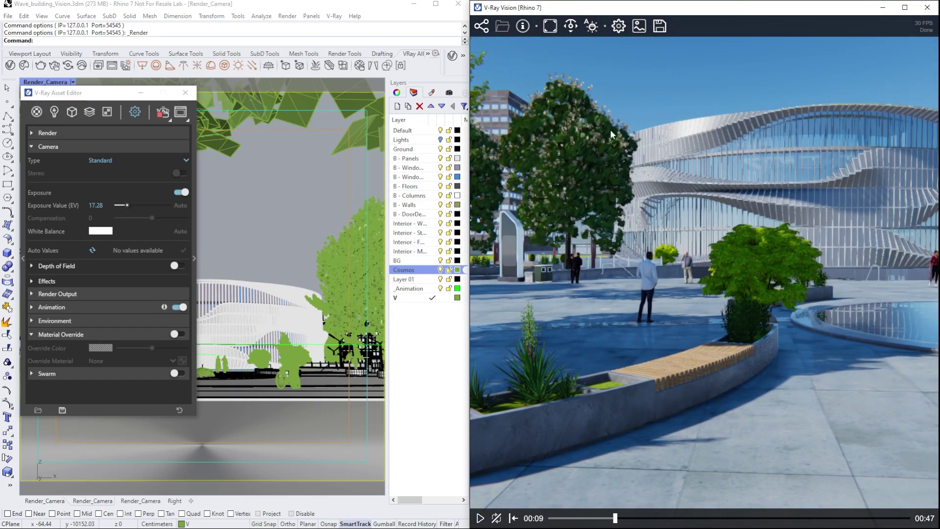
Step: Turn Temporal Anti-aliasing back on and continue playing the animation up to 00:25
click(619, 26)
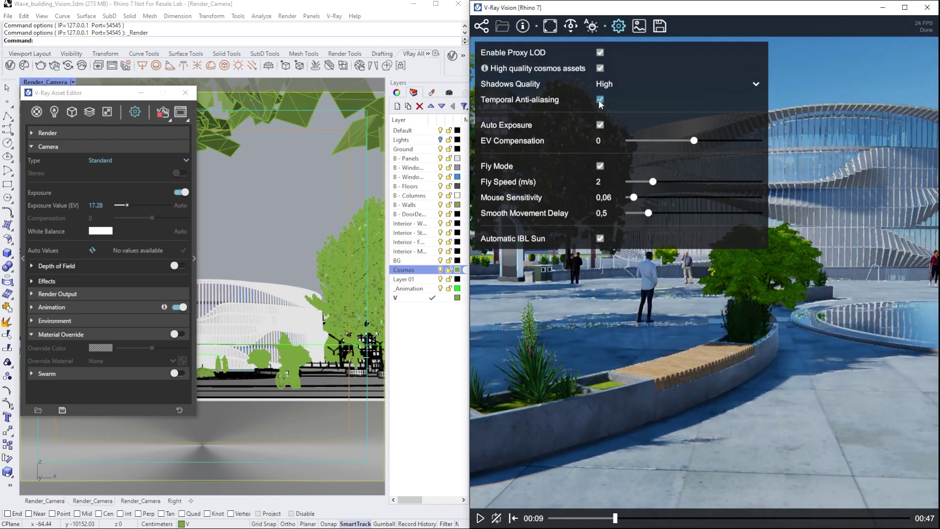
click(619, 26)
click(481, 518)
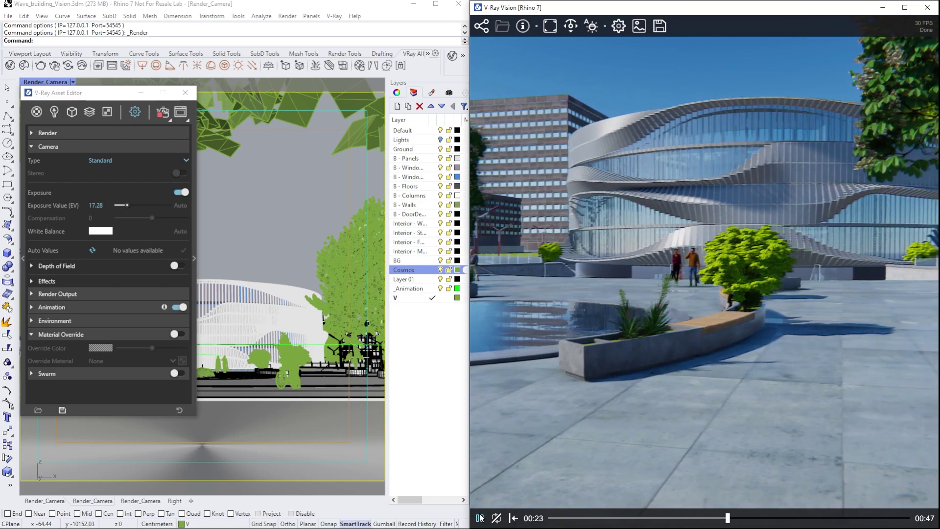
click(480, 518)
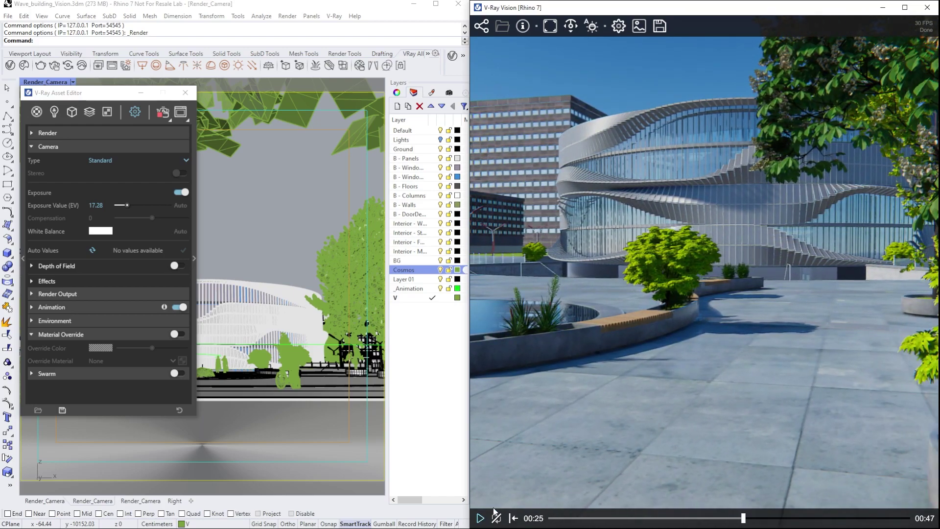
Step: Set the export's output file to Animation in the Wave_Building folder
click(660, 26)
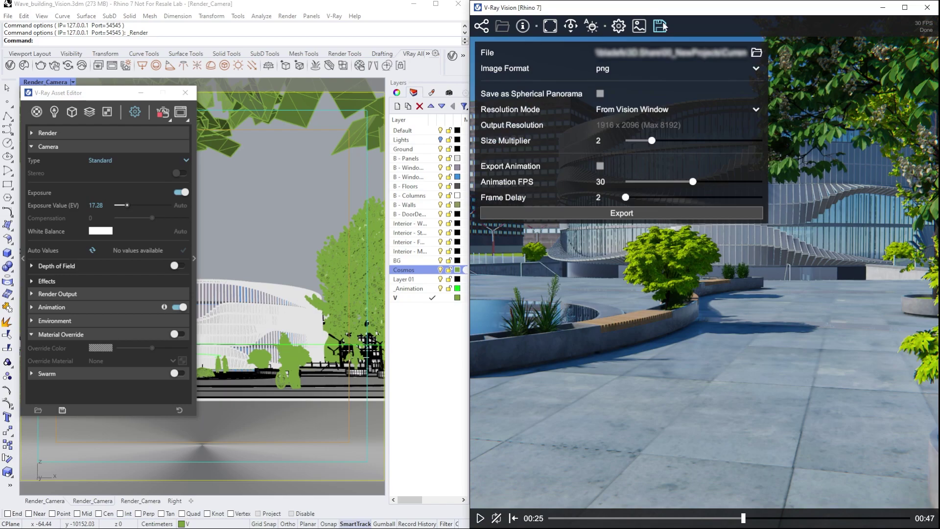
click(754, 54)
text(Animation)
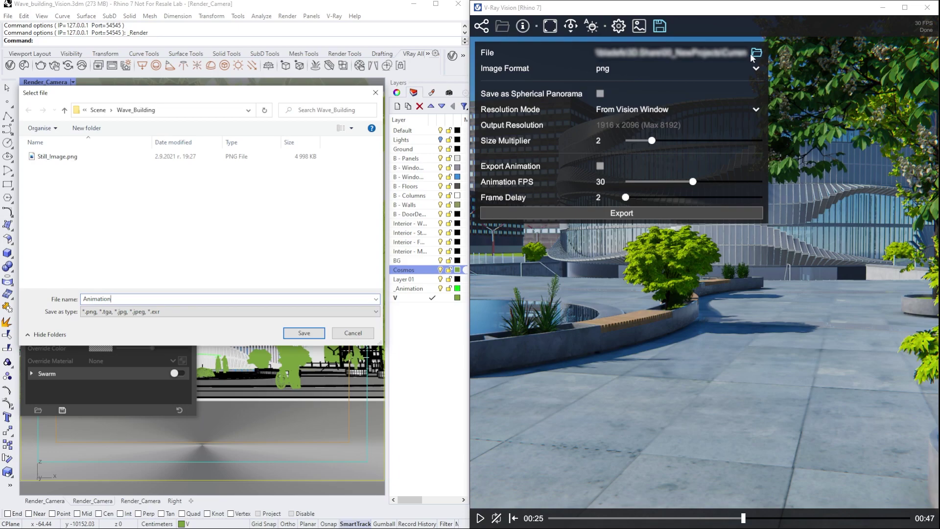
key(Return)
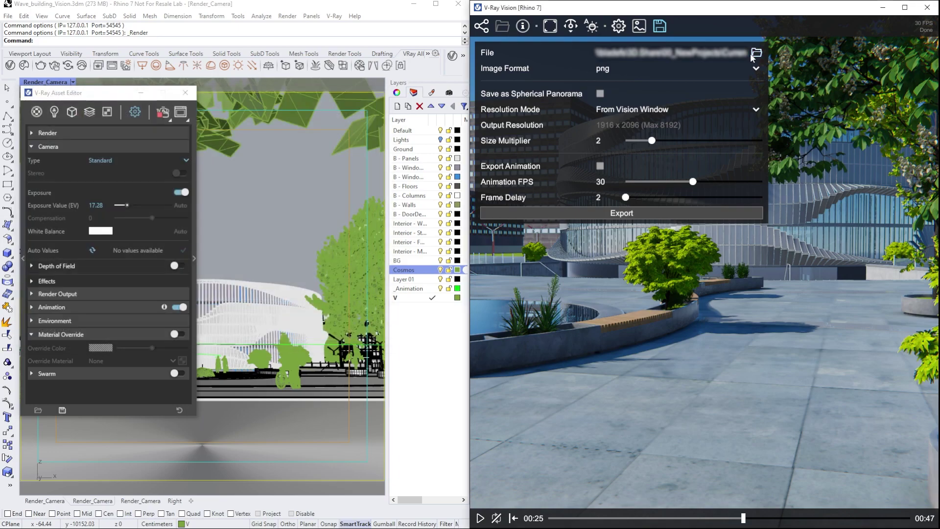
Step: Export the animation at 30 FPS with the resolution mode From Project and a size multiplier of 1
click(753, 109)
click(713, 139)
text(1)
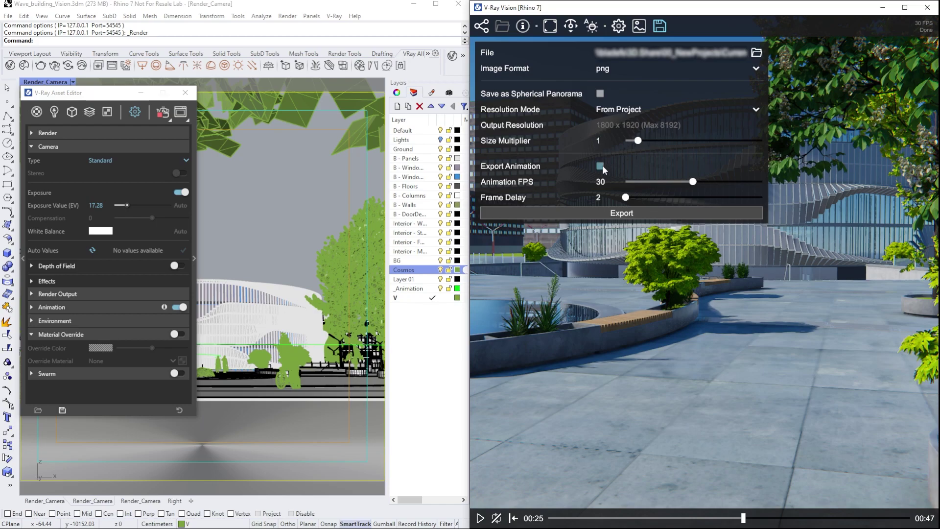
click(602, 166)
click(615, 212)
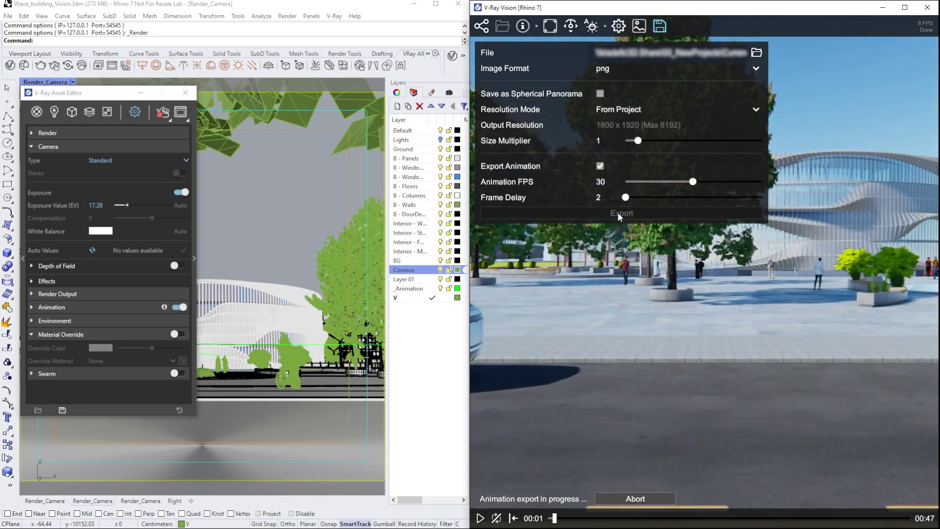